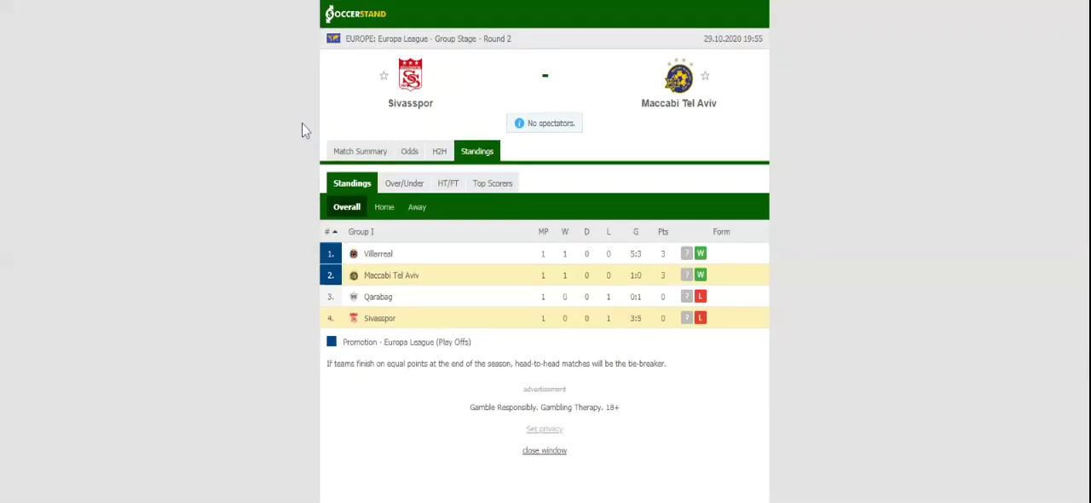
# Switch the Sivasspor vs Maccabi Tel Aviv match page to the H2H tab with both teams' recent matches.
pyautogui.click(443, 158)
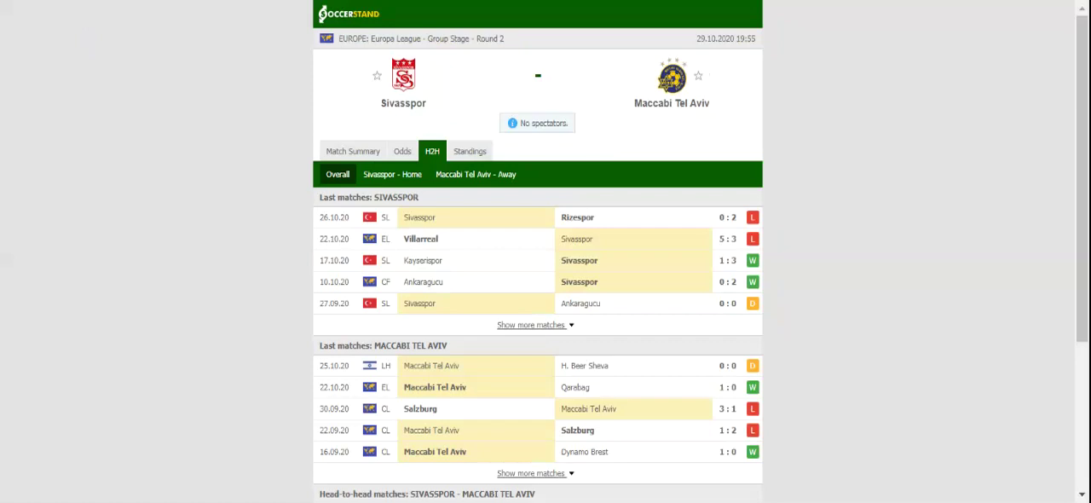
# Bring up the Odds tab to load bookmakers' 1X2 full-time odds for Sivasspor vs Maccabi Tel Aviv.
pyautogui.click(413, 151)
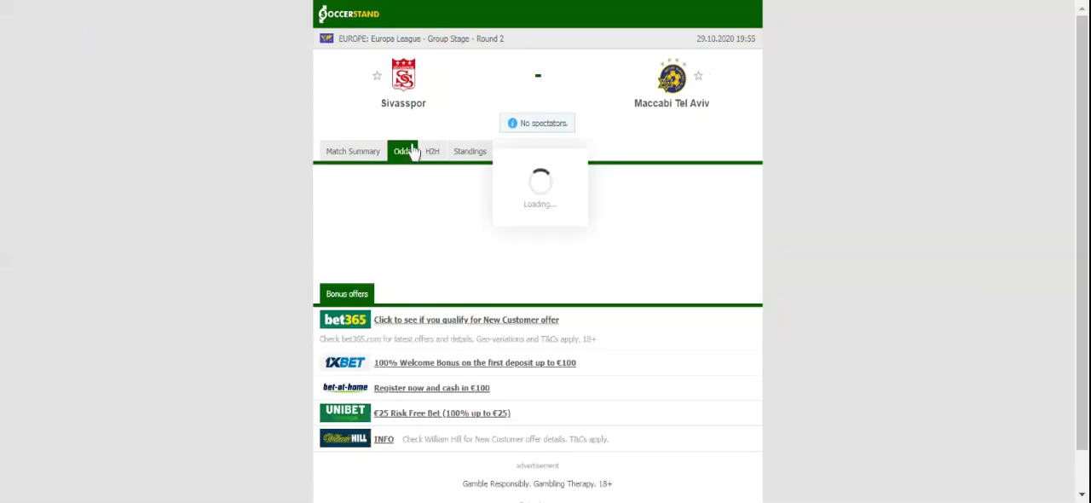